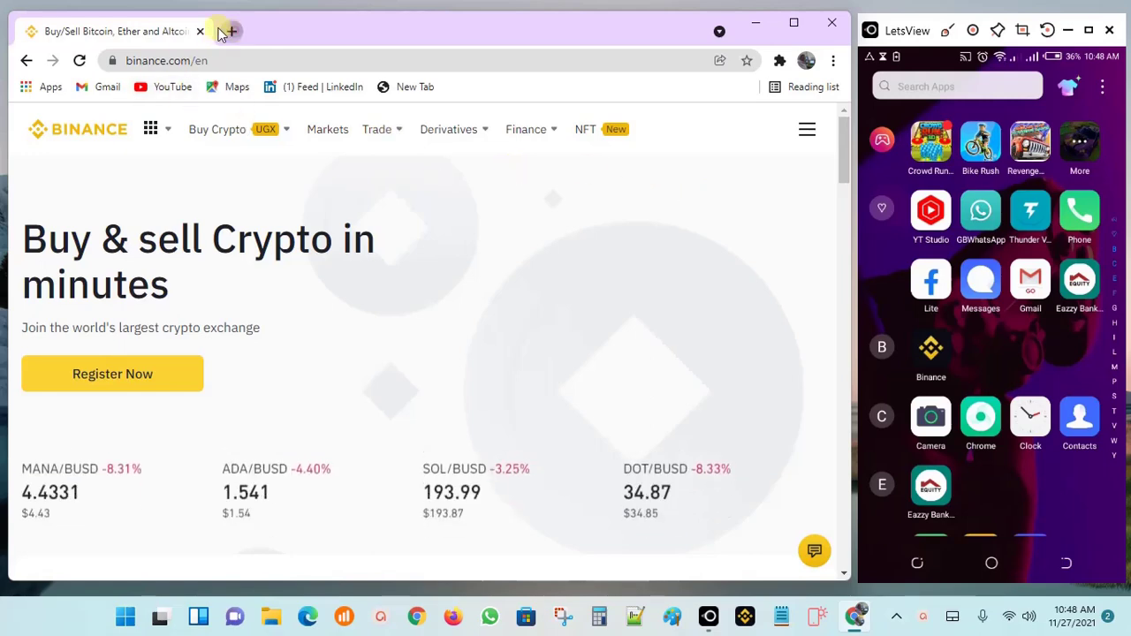
- Replace the Binance homepage tab with a blank new browser tab
{"action": "left_click", "coordinate": [231, 31]}
{"action": "left_click", "coordinate": [200, 31]}
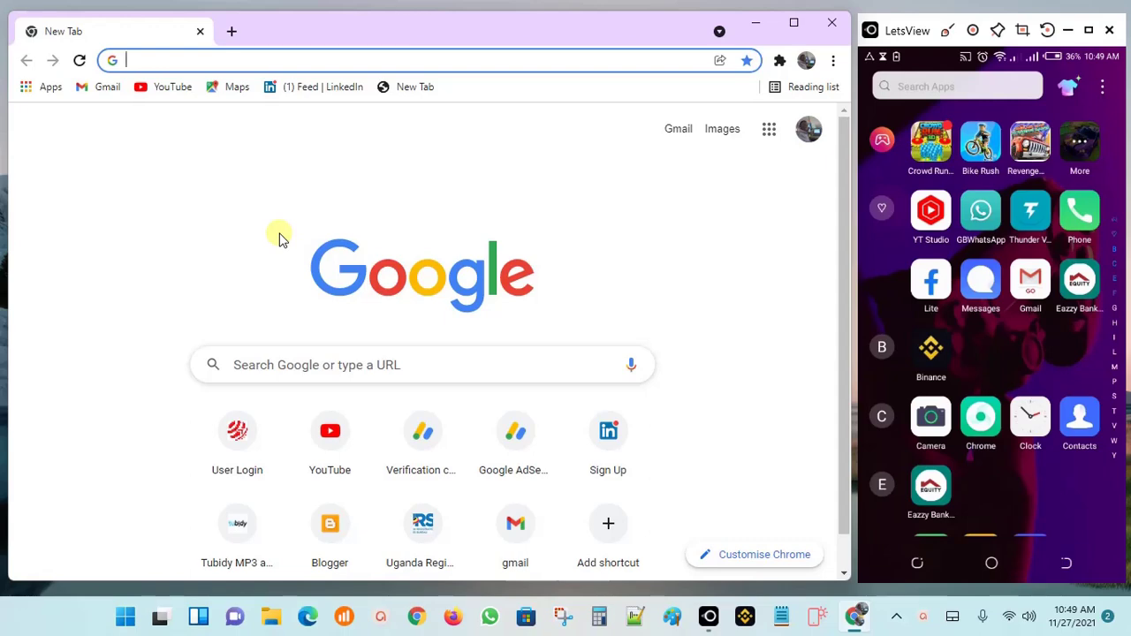
- Search Google for 'binance' and open the official Binance website result
{"action": "type", "text": "binance.com/en"}
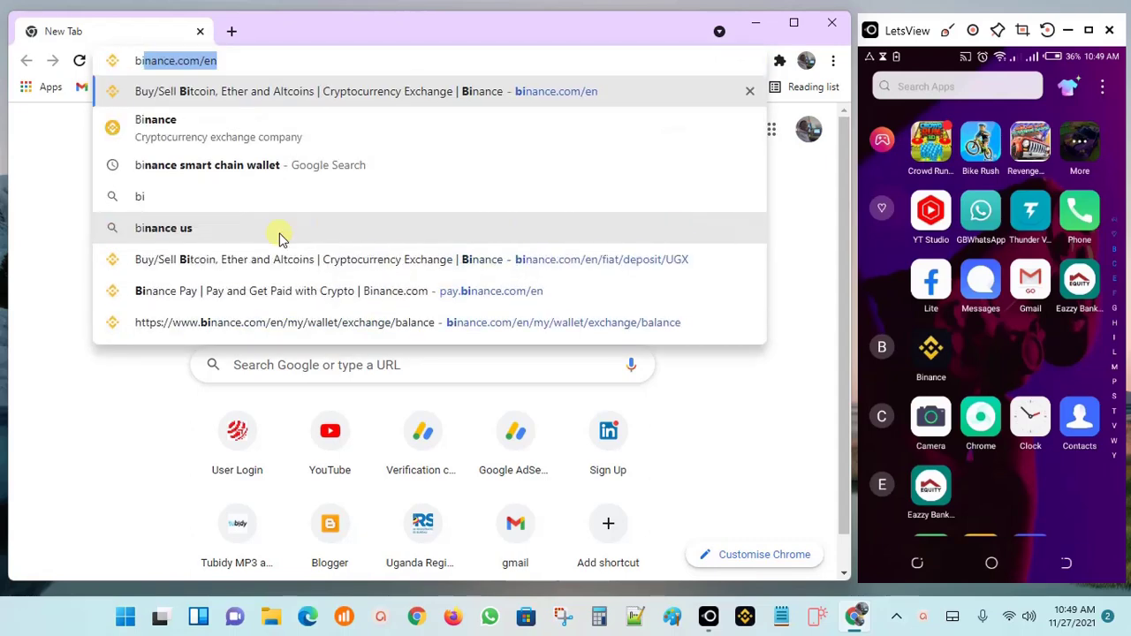
{"action": "left_click", "coordinate": [314, 130]}
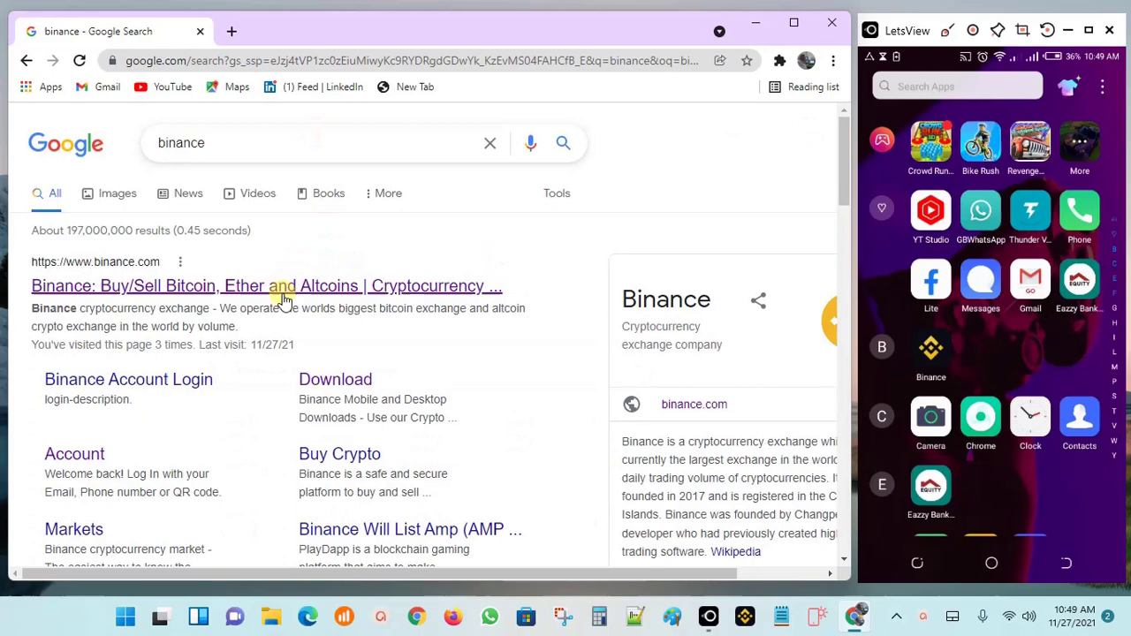
{"action": "left_click", "coordinate": [283, 299]}
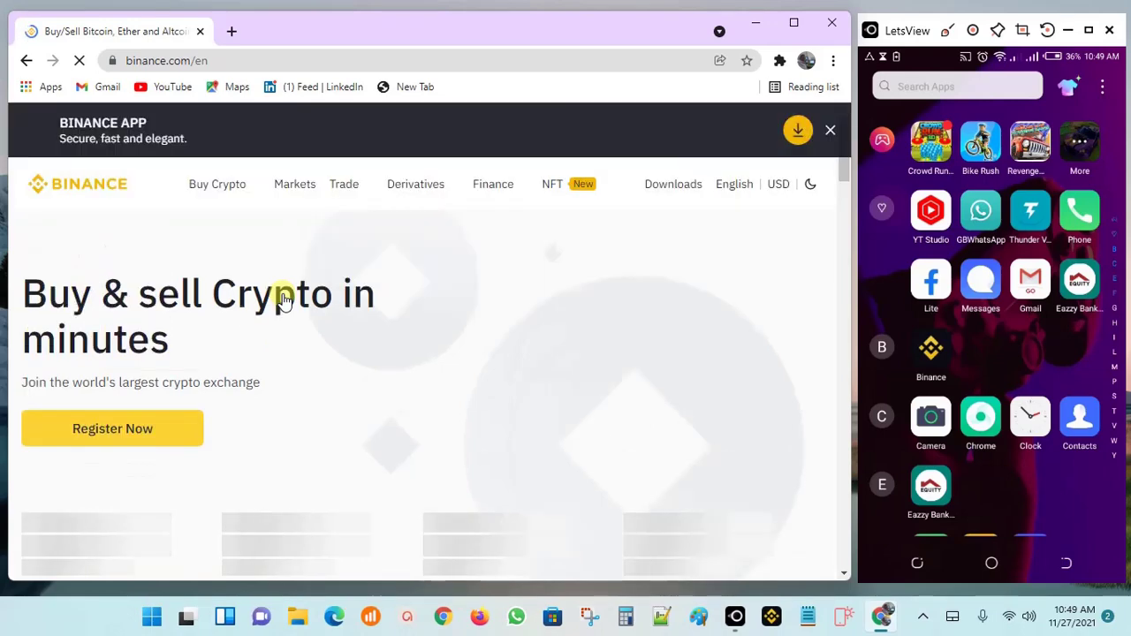
- Dismiss the app banner and reach the Account Login page through the side menu's Log In
{"action": "left_click", "coordinate": [828, 132]}
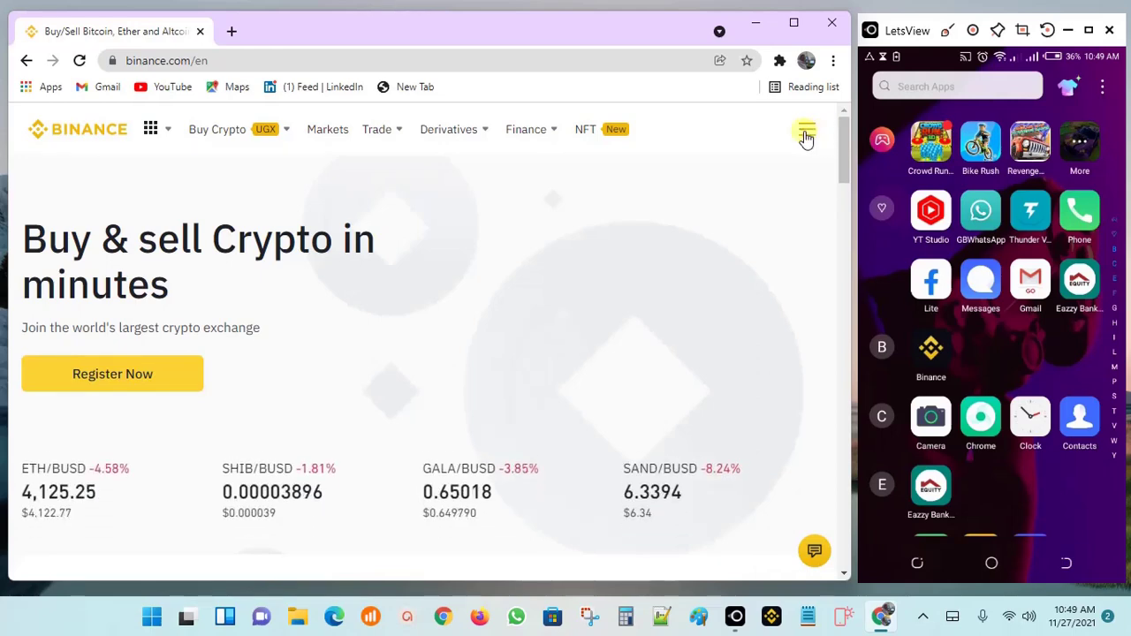
{"action": "left_click", "coordinate": [814, 135]}
{"action": "left_click", "coordinate": [704, 182]}
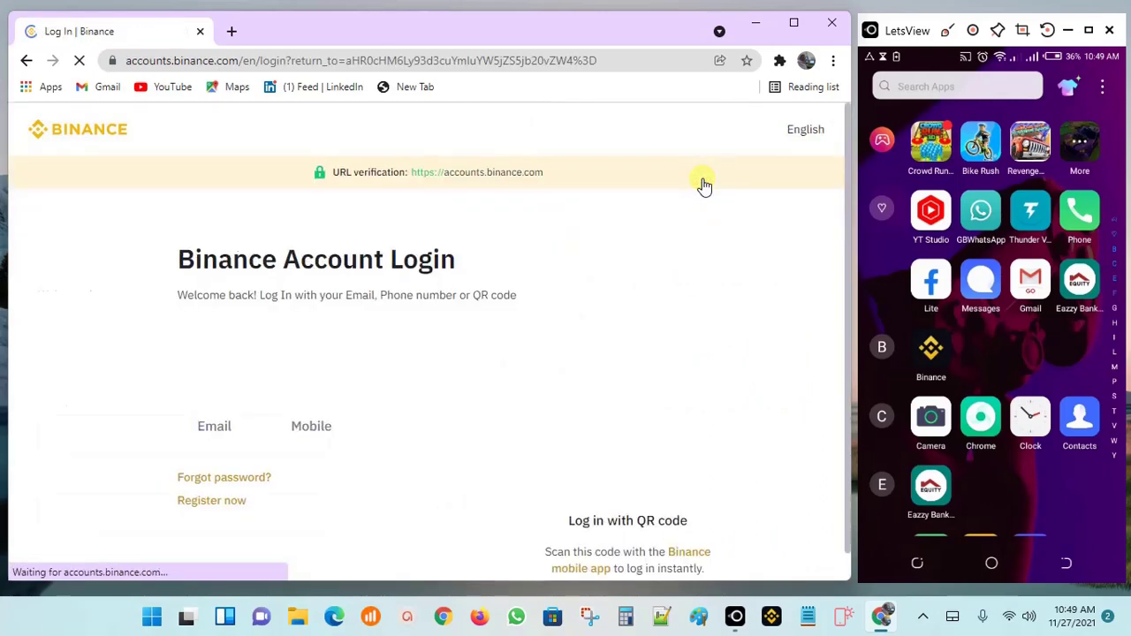
{"action": "scroll", "coordinate": [676, 269], "scroll_direction": "down", "scroll_amount": 2}
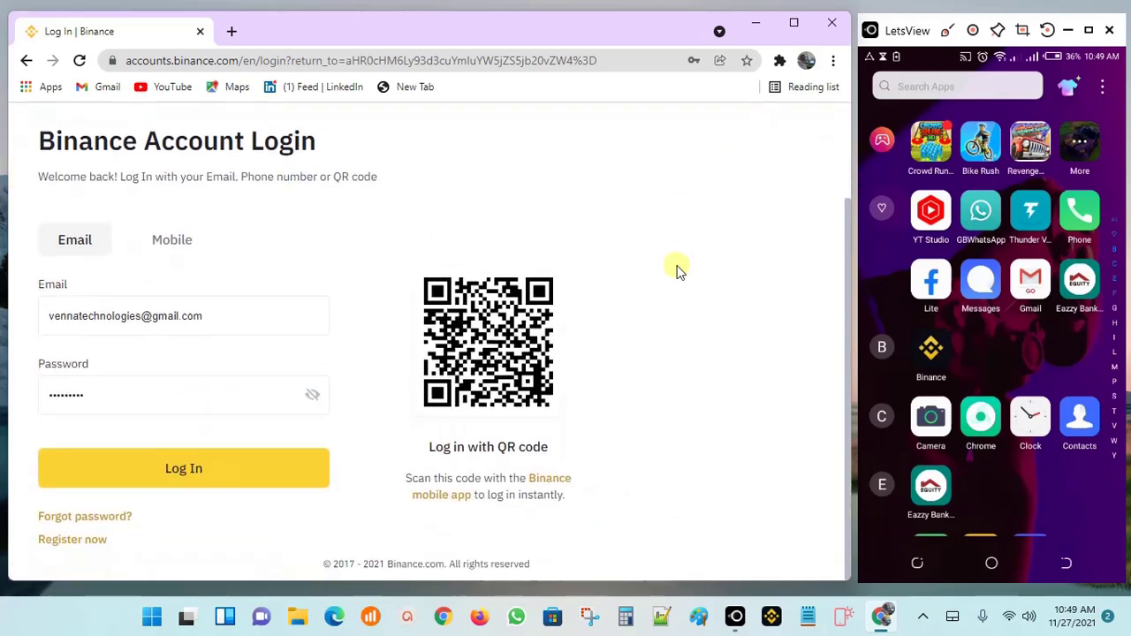
{"action": "scroll", "coordinate": [676, 270], "scroll_direction": "up", "scroll_amount": 1}
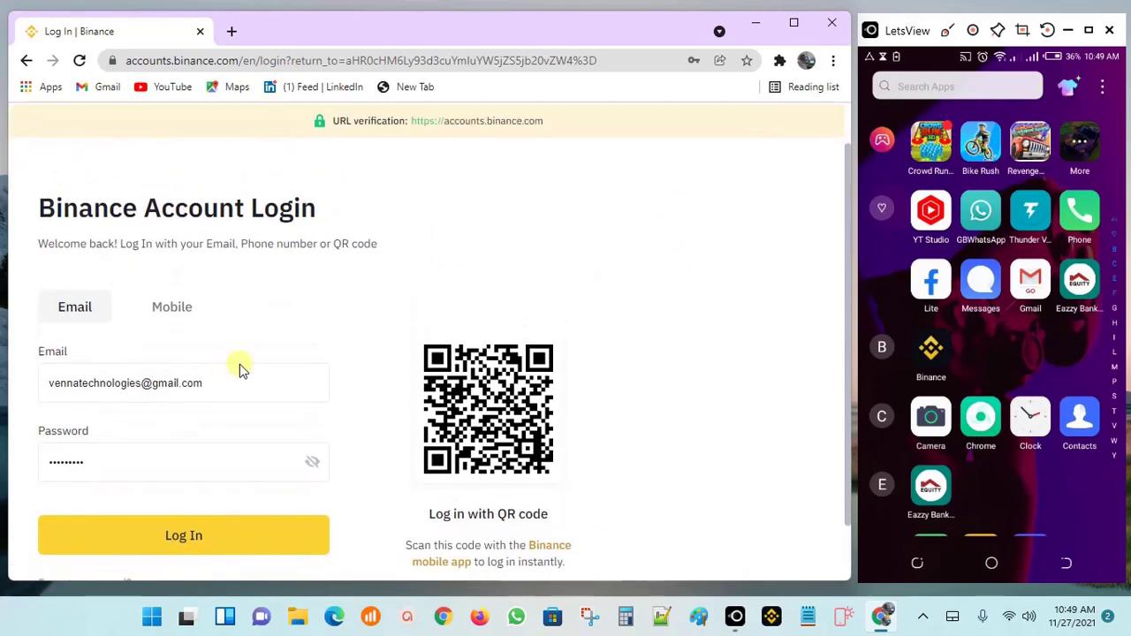
{"action": "scroll", "coordinate": [60, 366], "scroll_direction": "down", "scroll_amount": 1}
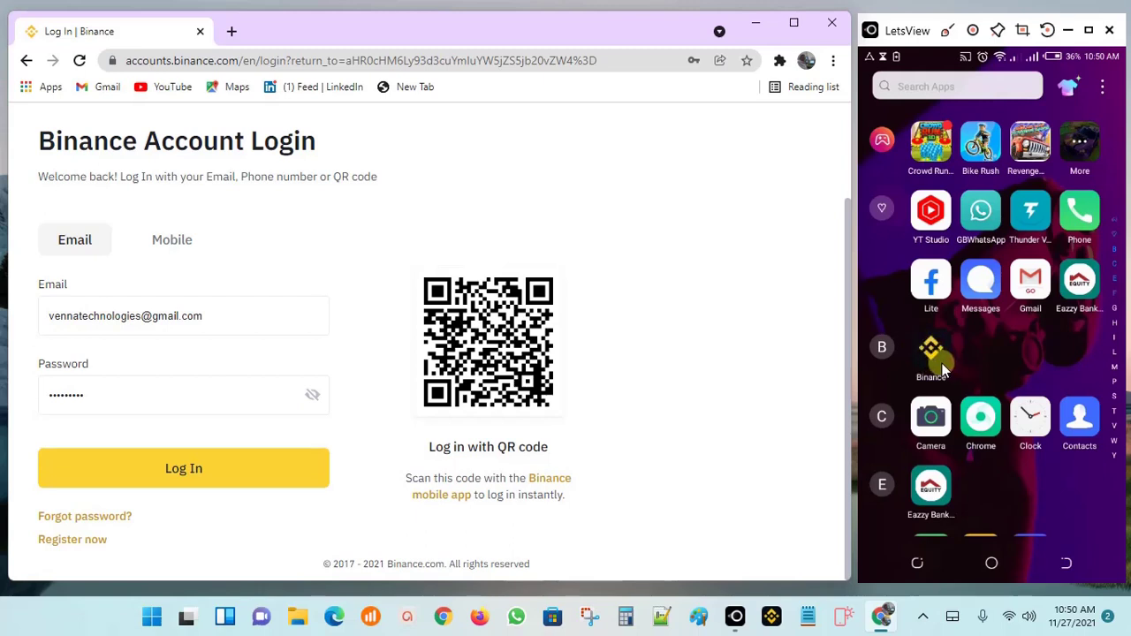
- Launch the Binance app from the mirrored phone's app list
{"action": "left_click", "coordinate": [940, 365]}
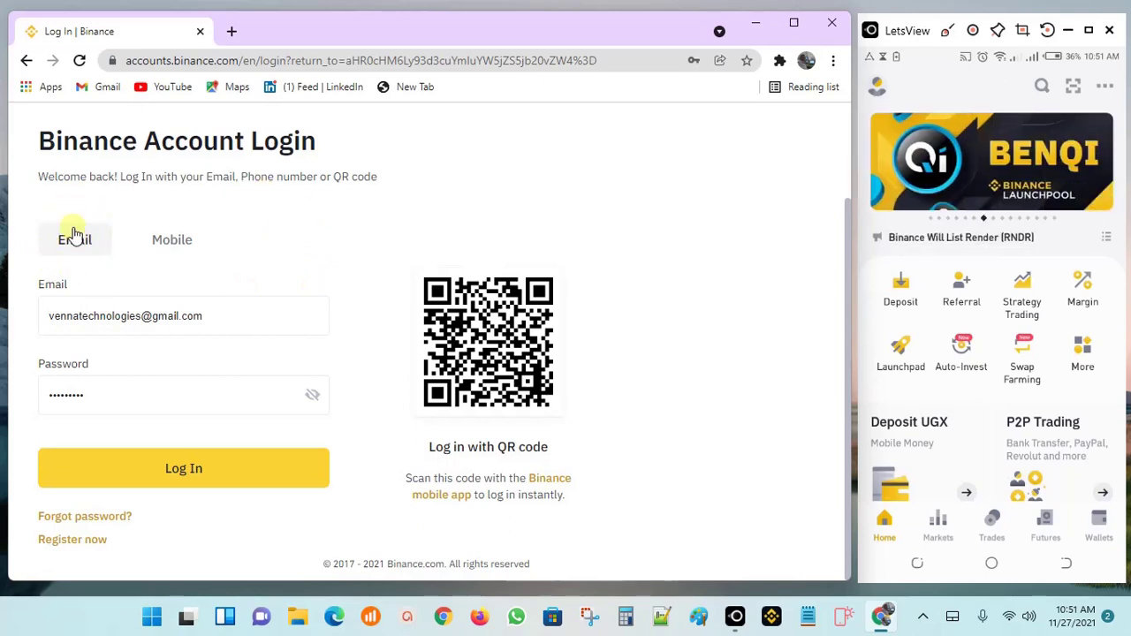
- Toggle the login form to Mobile and back to Email, then restart the phone's Binance app
{"action": "left_click", "coordinate": [178, 239]}
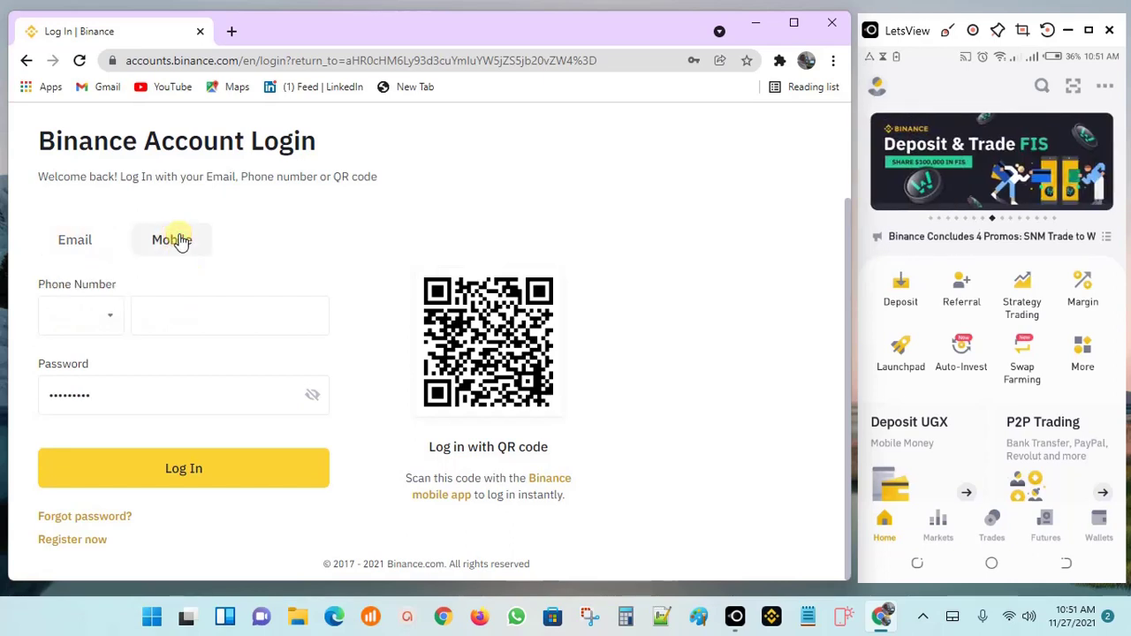
{"action": "left_click", "coordinate": [89, 240]}
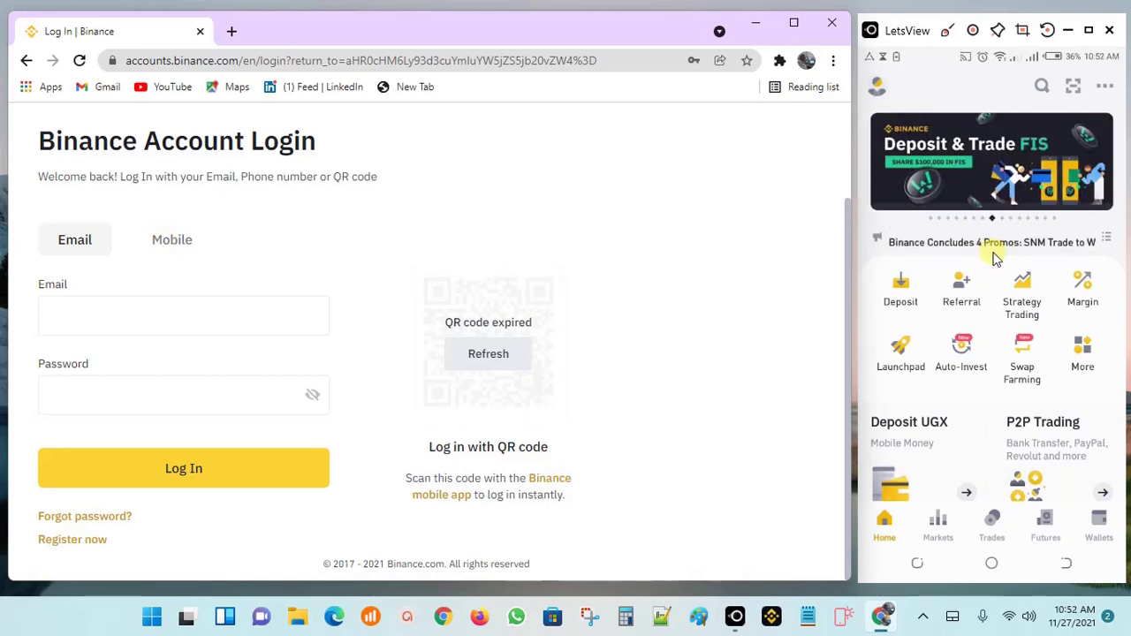
{"action": "right_click", "coordinate": [994, 256]}
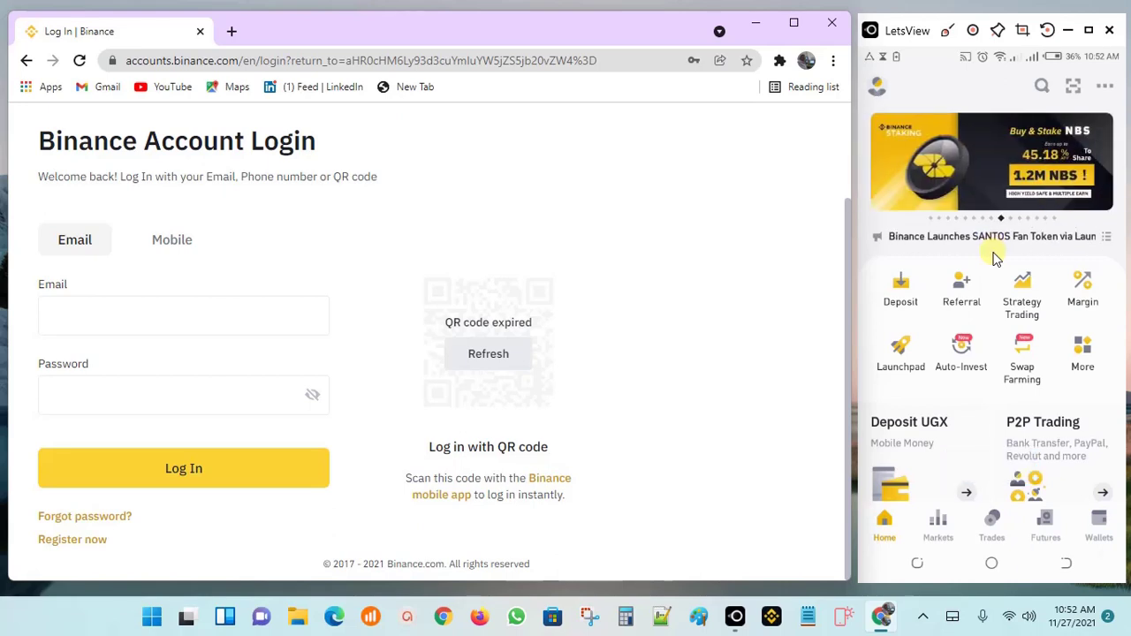
{"action": "right_click", "coordinate": [994, 256]}
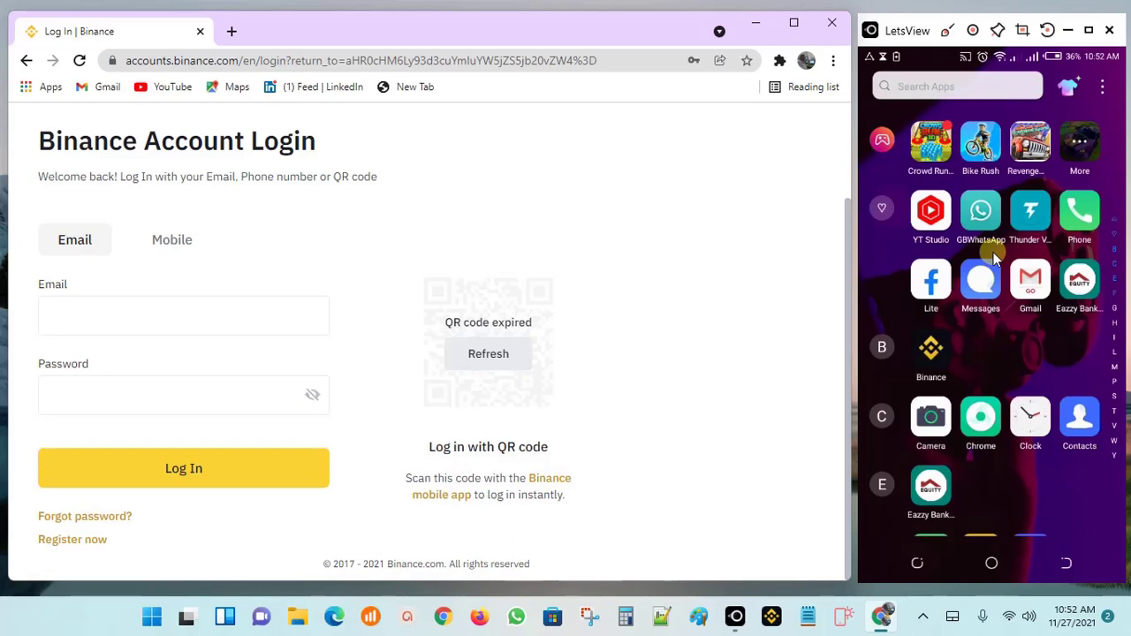
{"action": "left_click", "coordinate": [938, 354]}
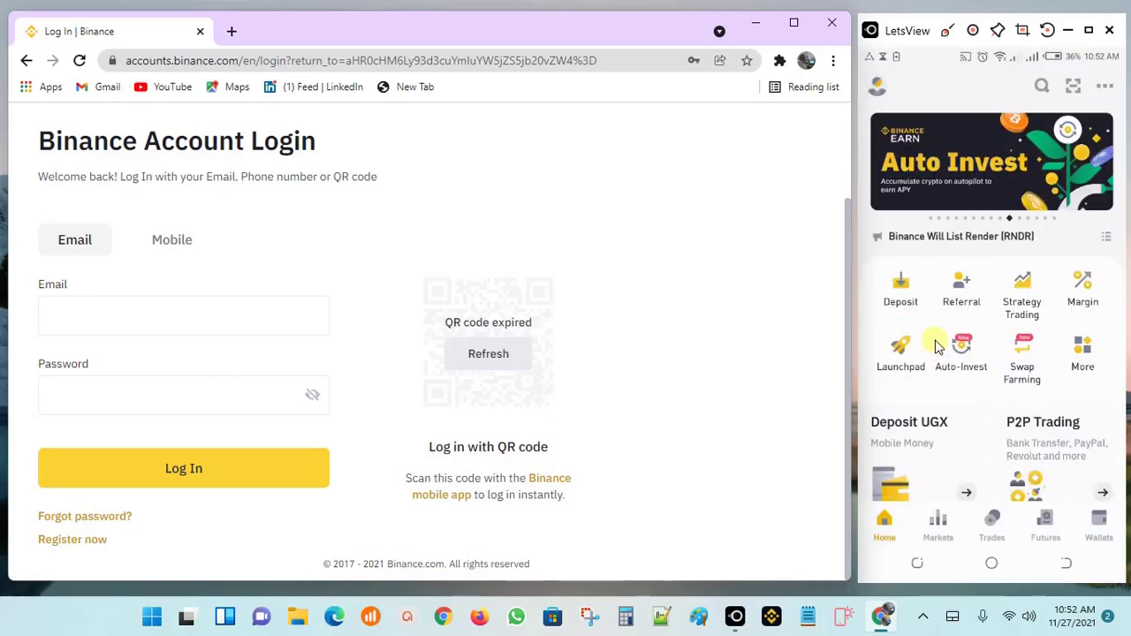
- Refresh the expired login QR code and scan it with the phone app's scanner
{"action": "left_click", "coordinate": [508, 354]}
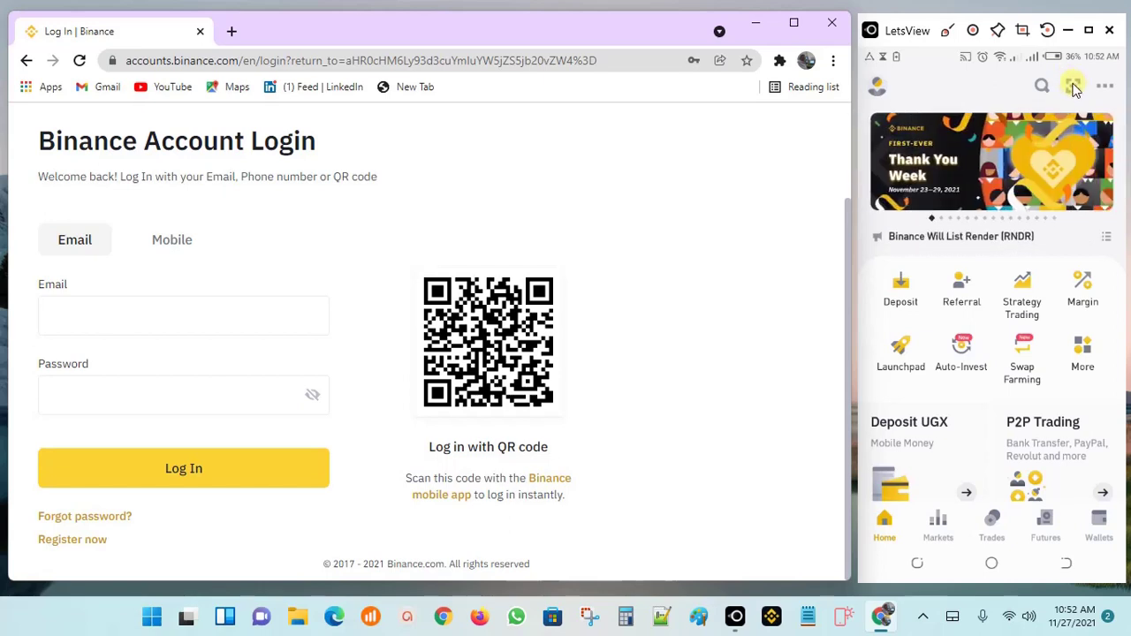
{"action": "left_click", "coordinate": [1073, 88]}
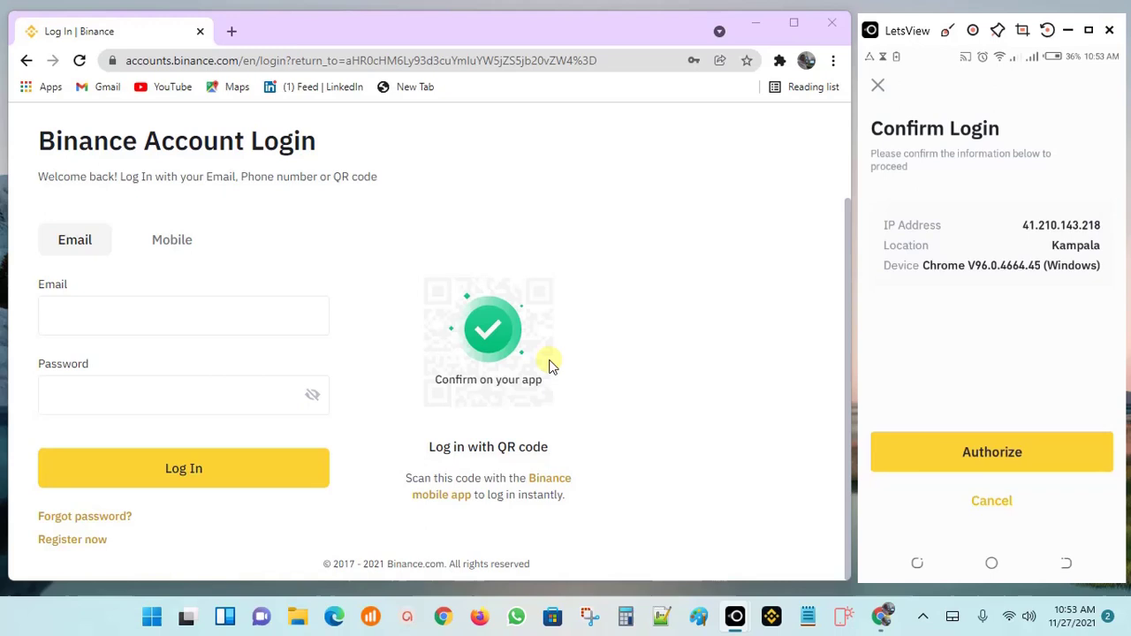
- Authorize the web login on the phone, then dismiss the app banner and open the side menu
{"action": "left_click", "coordinate": [1005, 448]}
{"action": "left_click", "coordinate": [220, 318]}
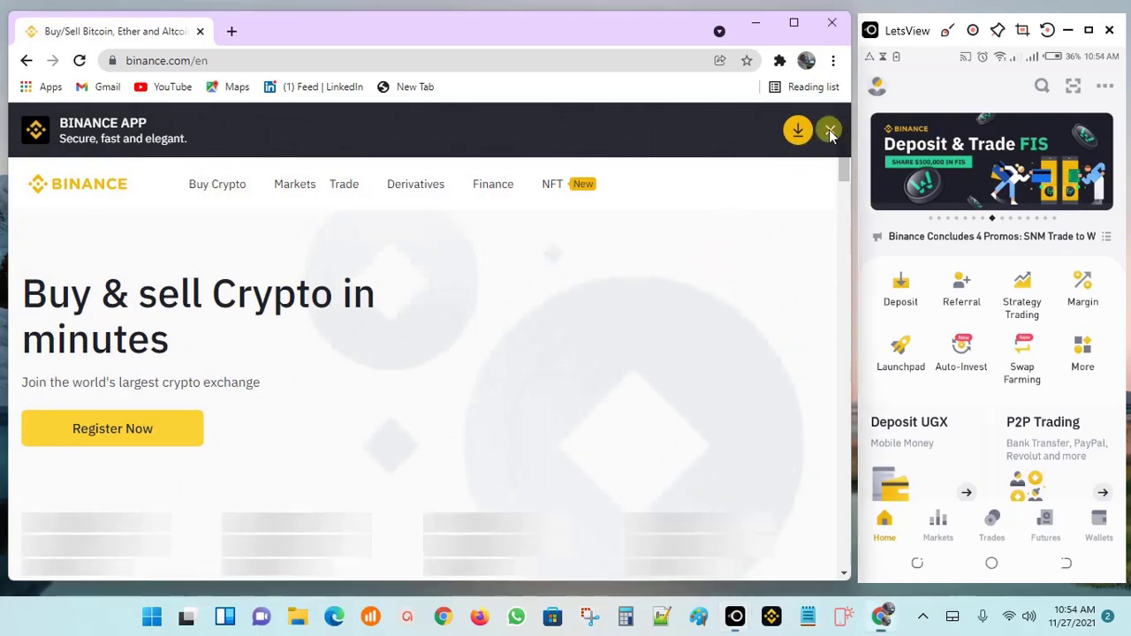
{"action": "left_click", "coordinate": [830, 130]}
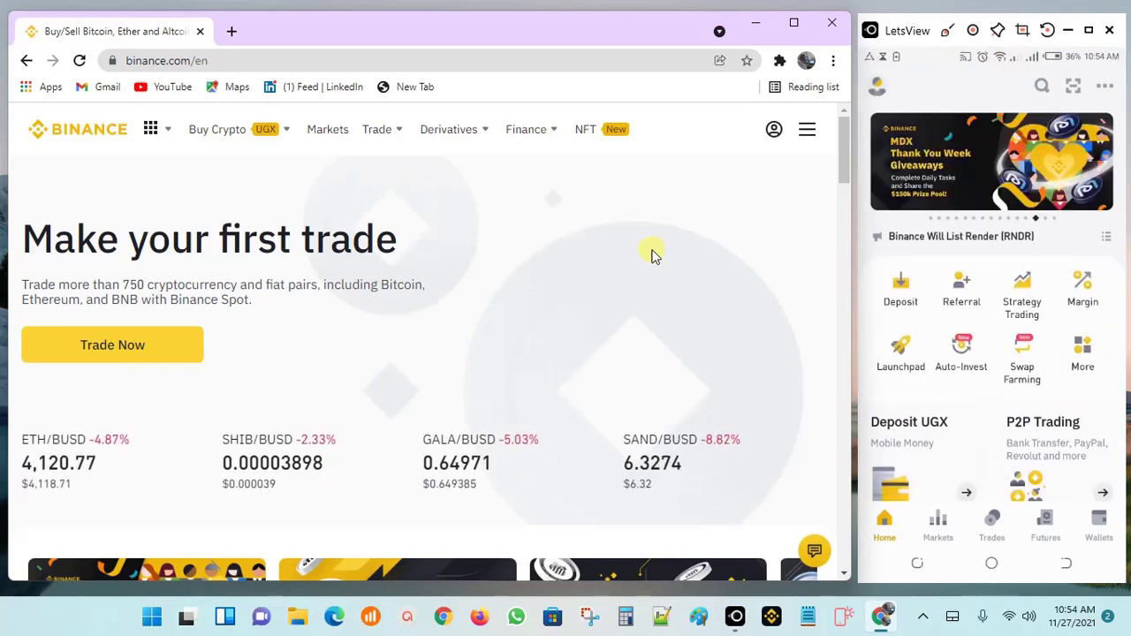
{"action": "left_click", "coordinate": [803, 134]}
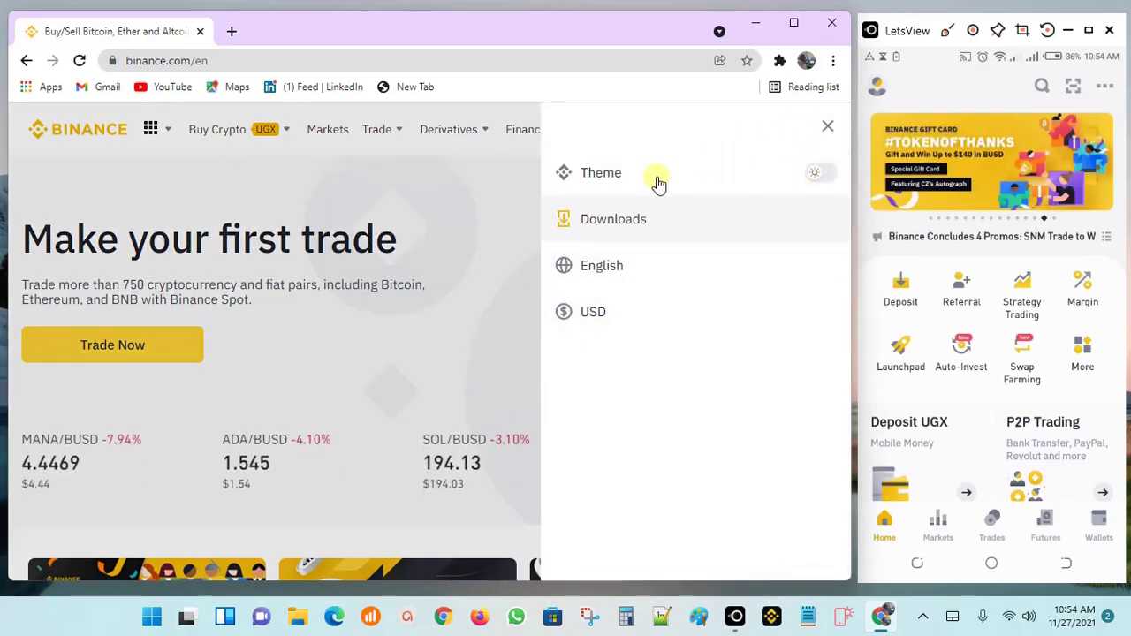
- Log out of the Binance website via the account menu and exit the phone's Binance app
{"action": "left_click", "coordinate": [823, 130]}
{"action": "left_click", "coordinate": [781, 138]}
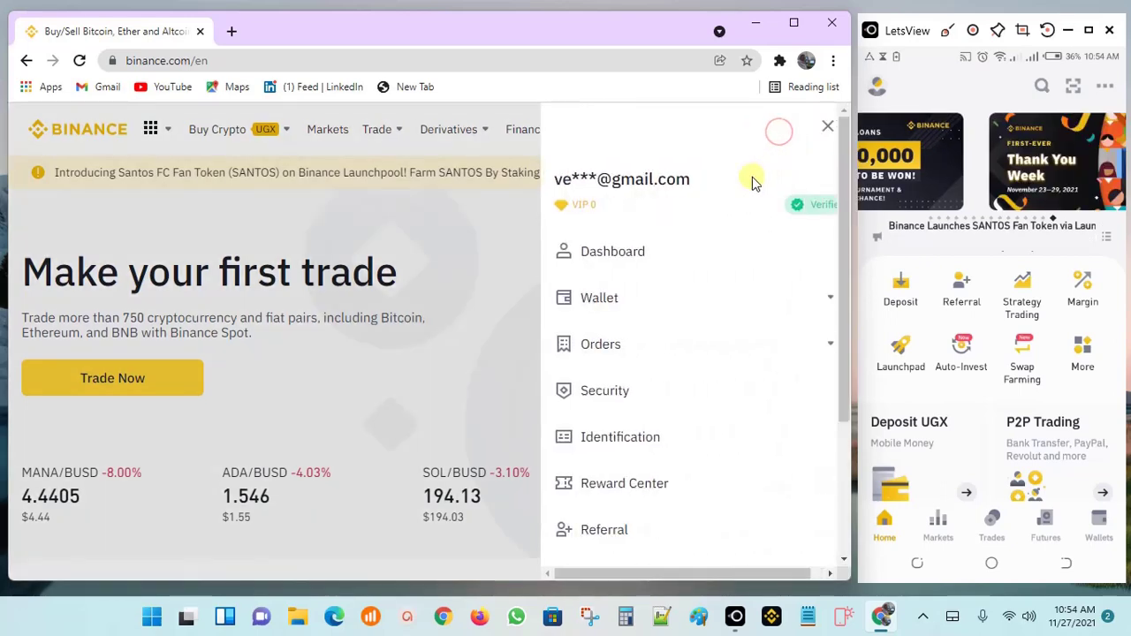
{"action": "scroll", "coordinate": [699, 397], "scroll_direction": "down", "scroll_amount": 3}
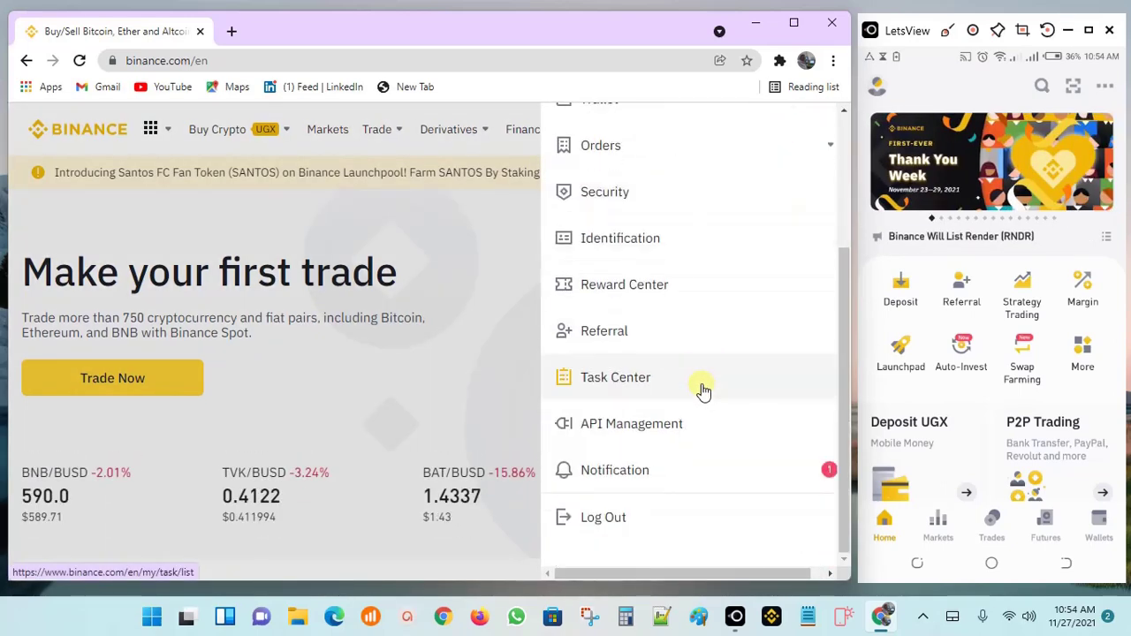
{"action": "left_click", "coordinate": [641, 523]}
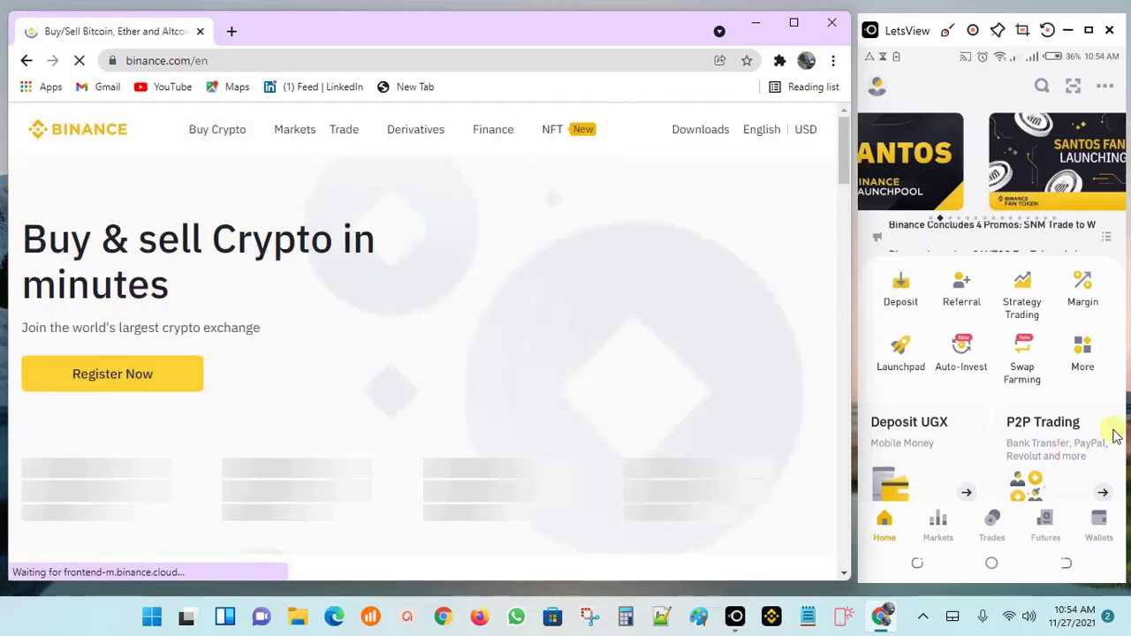
{"action": "right_click", "coordinate": [1115, 434]}
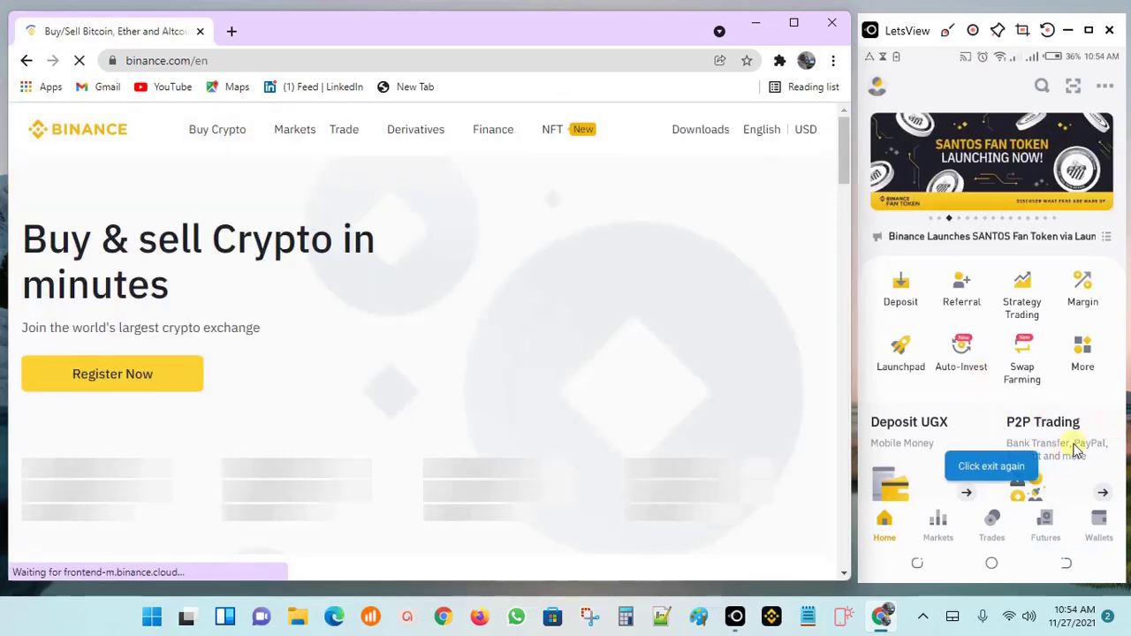
{"action": "right_click", "coordinate": [1024, 453]}
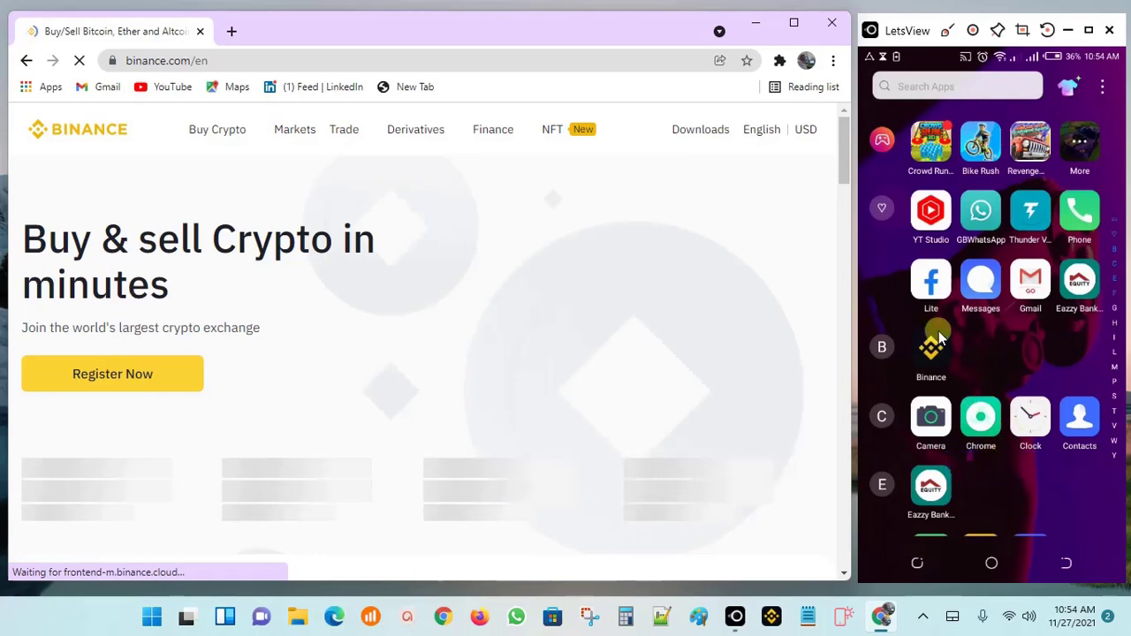
- In a fresh tab, load binance.com/en, dismiss the app banner and open the side menu
{"action": "left_click", "coordinate": [231, 31]}
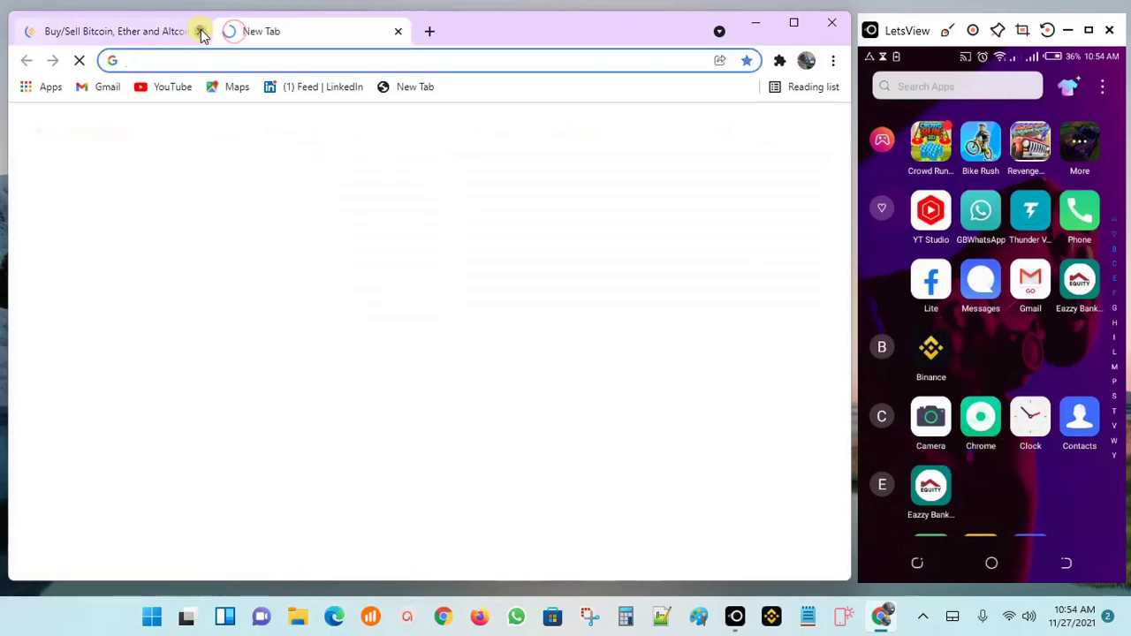
{"action": "left_click", "coordinate": [201, 32]}
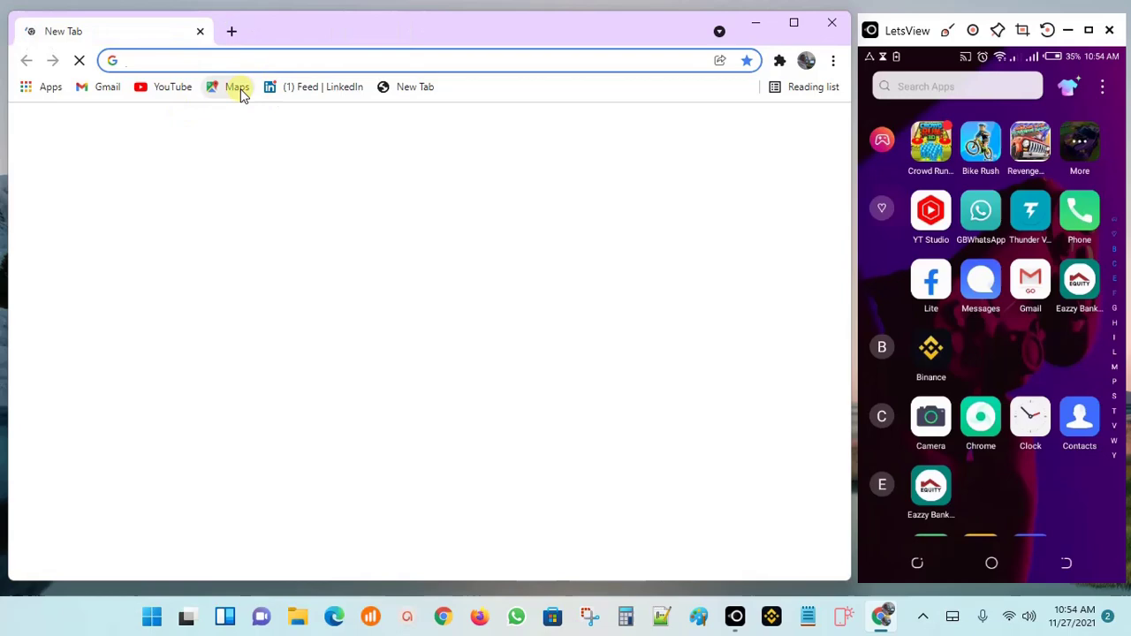
{"action": "type", "text": "binance.com/en"}
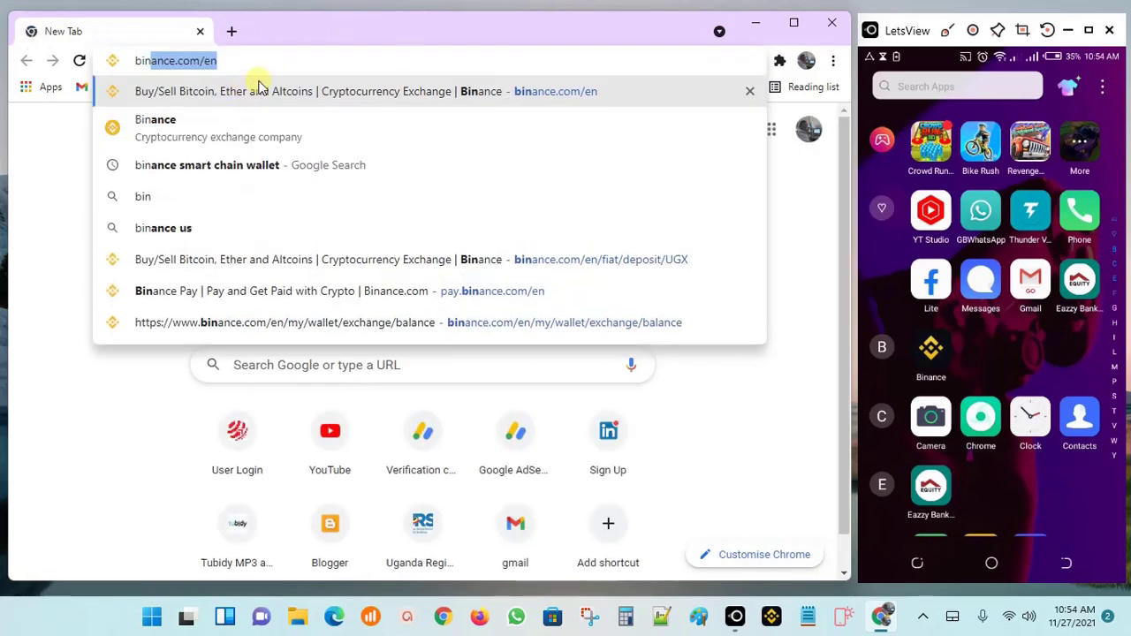
{"action": "left_click", "coordinate": [265, 97]}
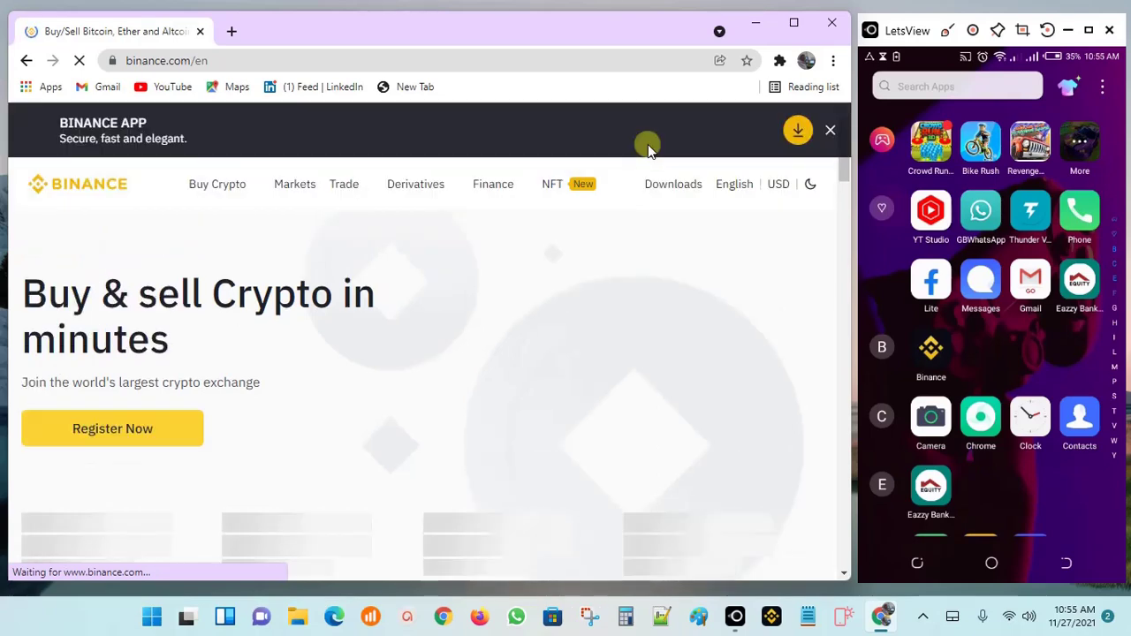
{"action": "left_click", "coordinate": [827, 131]}
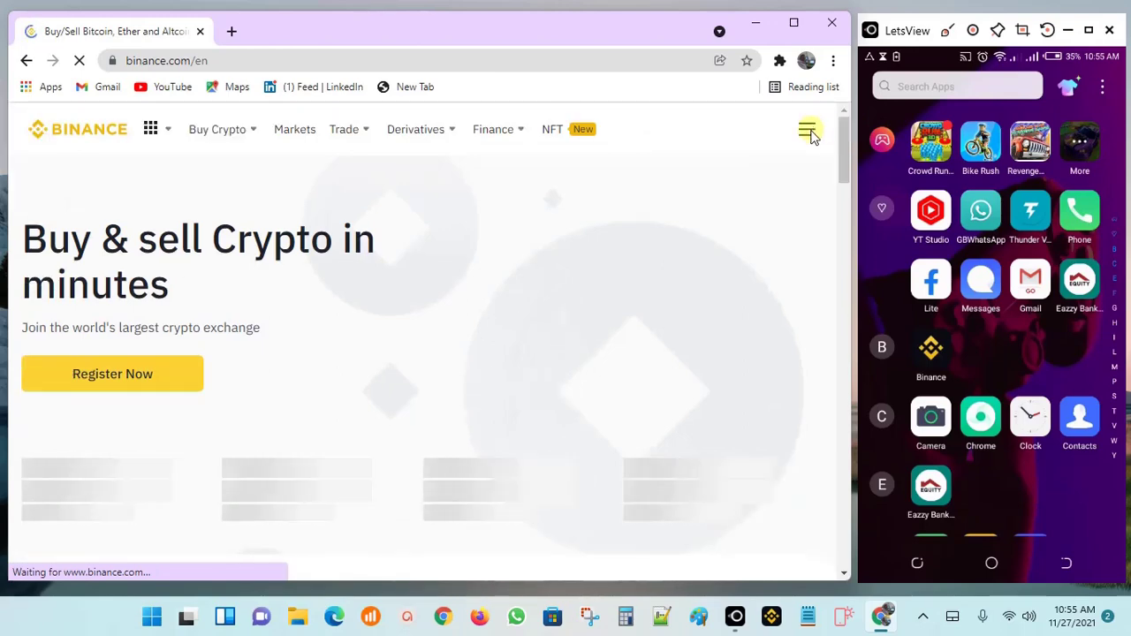
{"action": "left_click", "coordinate": [809, 133]}
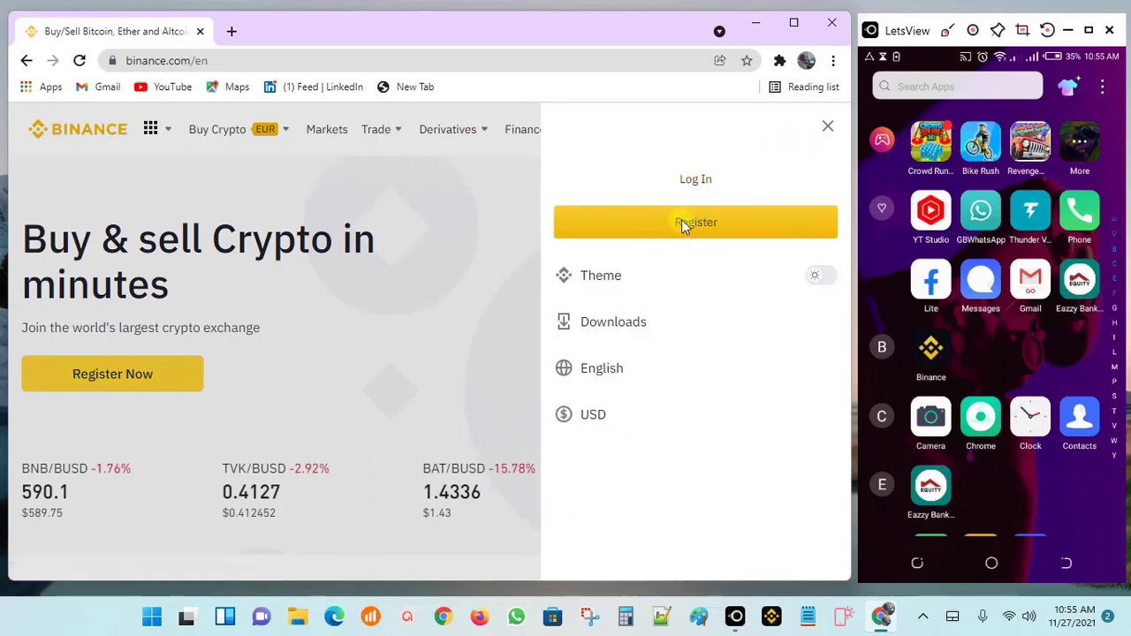
- Go to the Log In page, scroll to its QR code, and launch the phone's Binance app
{"action": "left_click", "coordinate": [698, 182]}
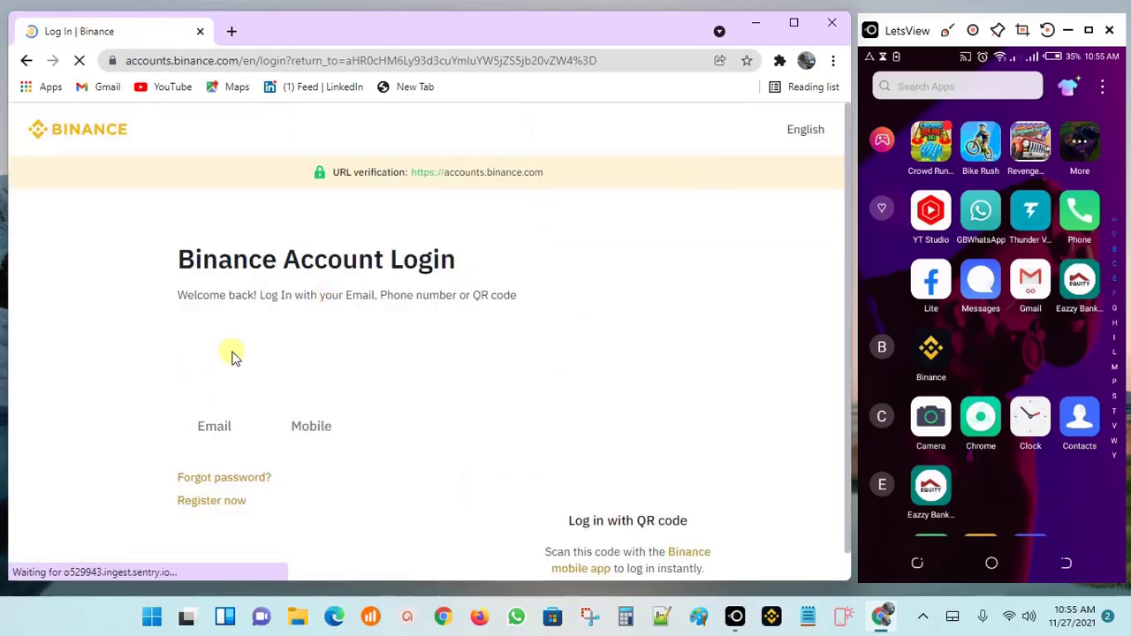
{"action": "scroll", "coordinate": [265, 415], "scroll_direction": "down", "scroll_amount": 2}
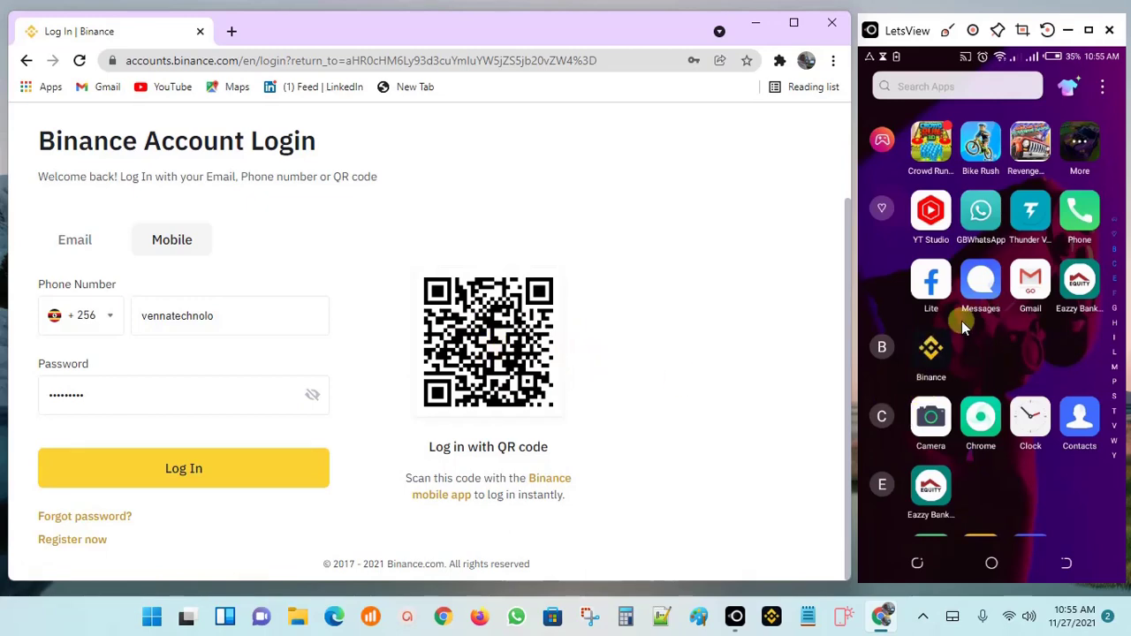
{"action": "left_click", "coordinate": [934, 357]}
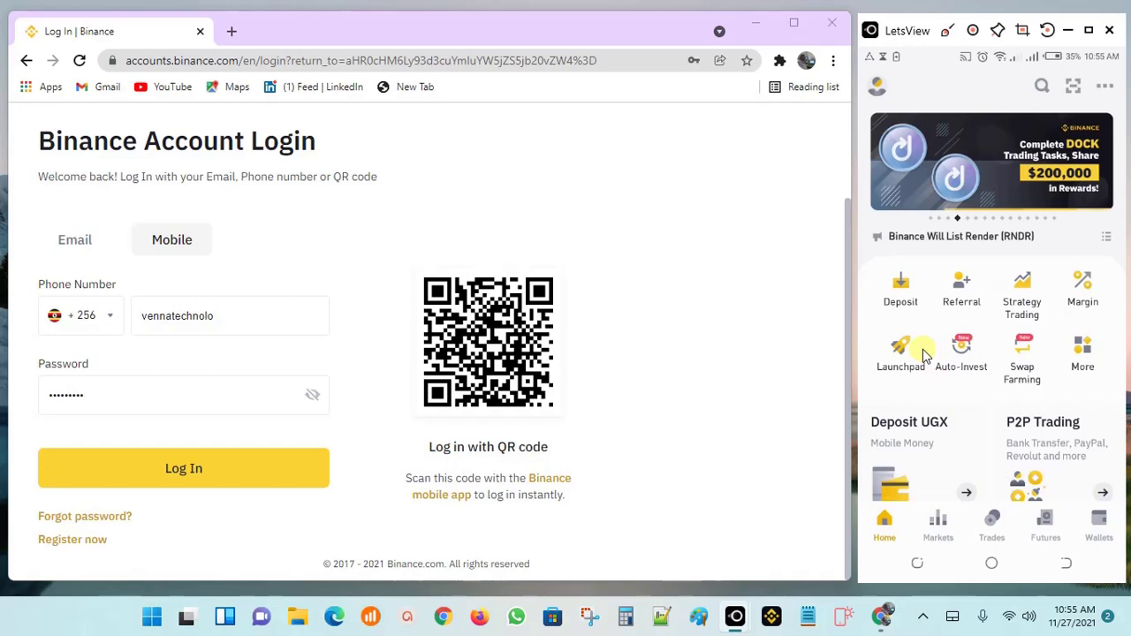
- Scan the browser's login QR code from the mirrored Binance app and authorize the web login
{"action": "left_click", "coordinate": [1072, 85]}
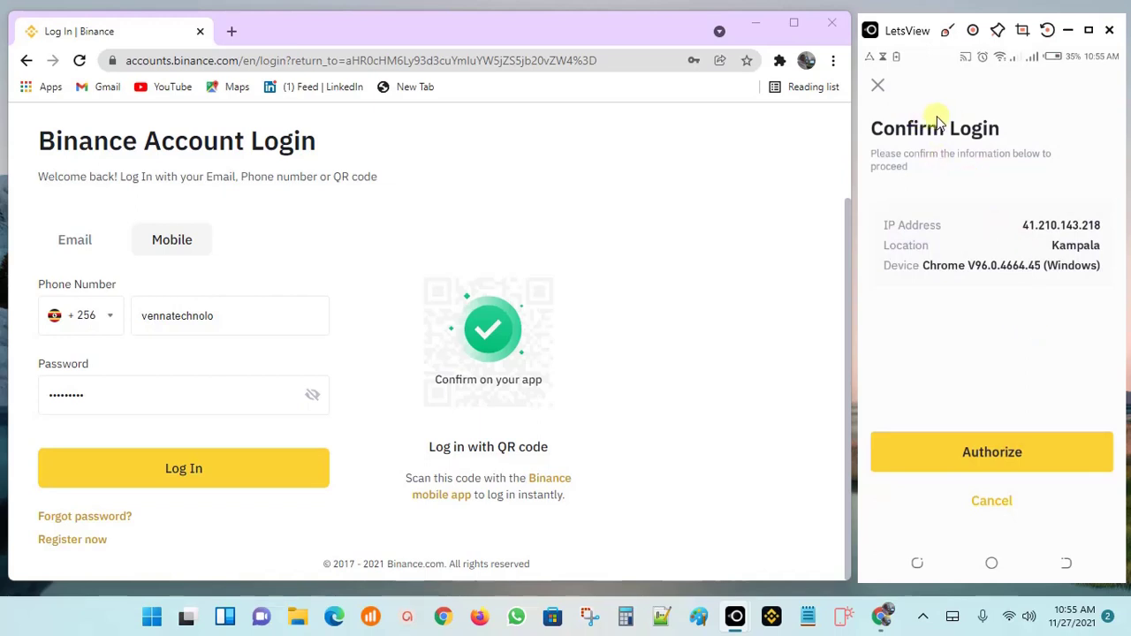
{"action": "left_click", "coordinate": [1021, 453]}
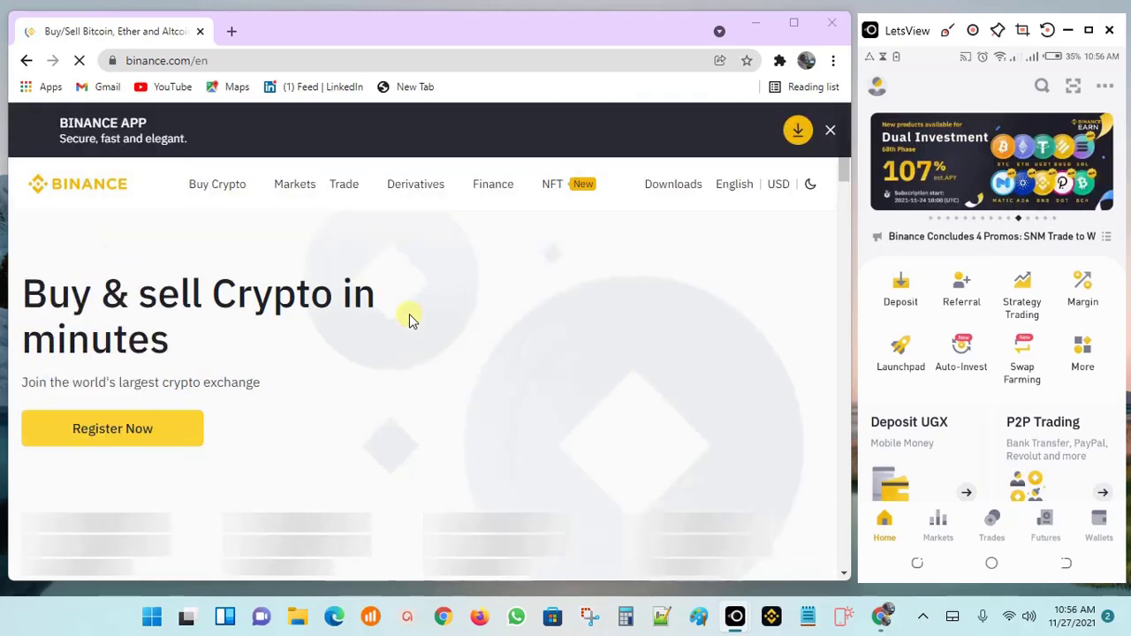
- Close the BINANCE APP promotion banner and the Santos FC announcement bar on the homepage
{"action": "left_click", "coordinate": [828, 130]}
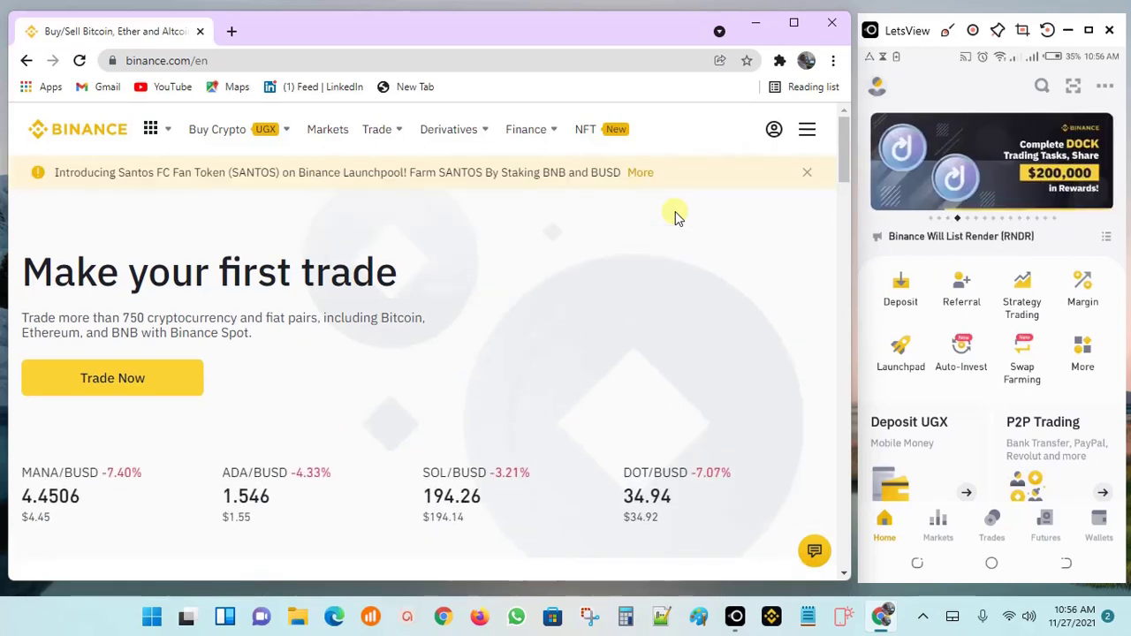
{"action": "left_click", "coordinate": [806, 174]}
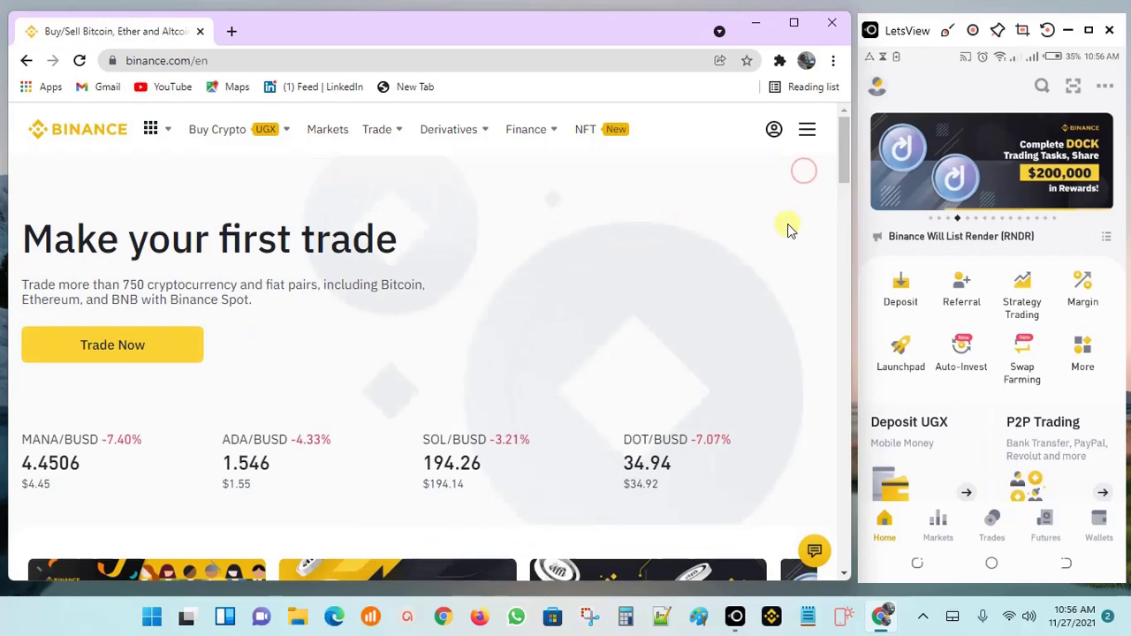